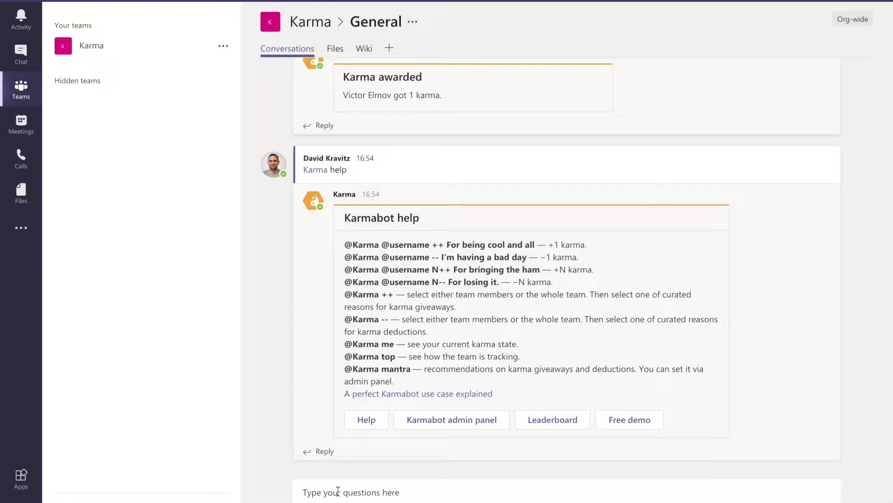
Post a General channel message mentioning the Karma bot and the previously awarded teammate, with the text "++ for helping out!".
click(338, 491)
text(@k)
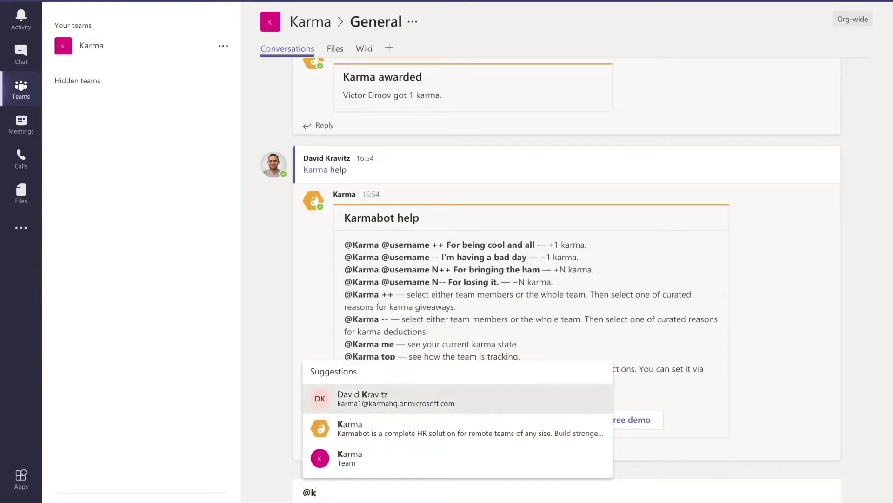
click(398, 428)
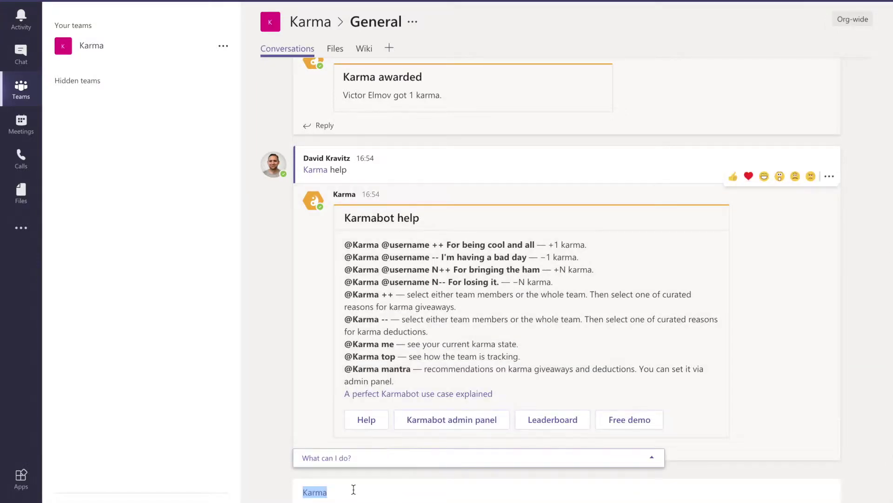
text(@vi)
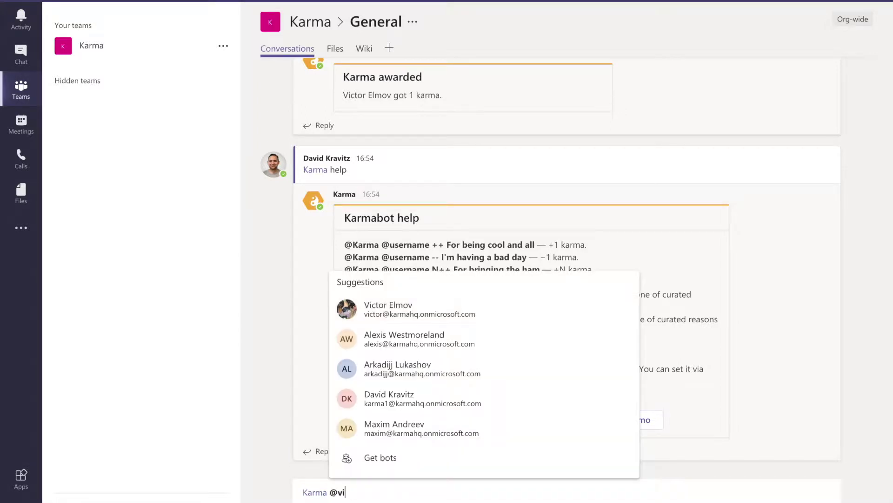
click(378, 463)
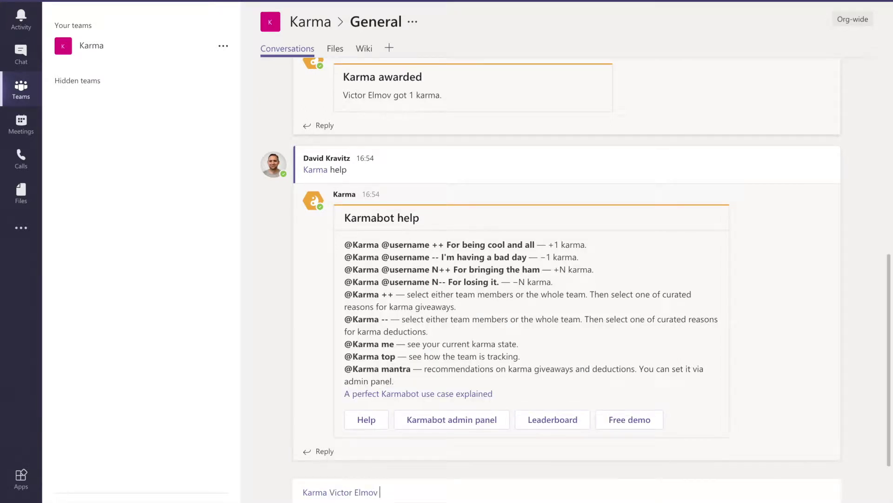
text(++)
text(for helping out!)
key(Return)
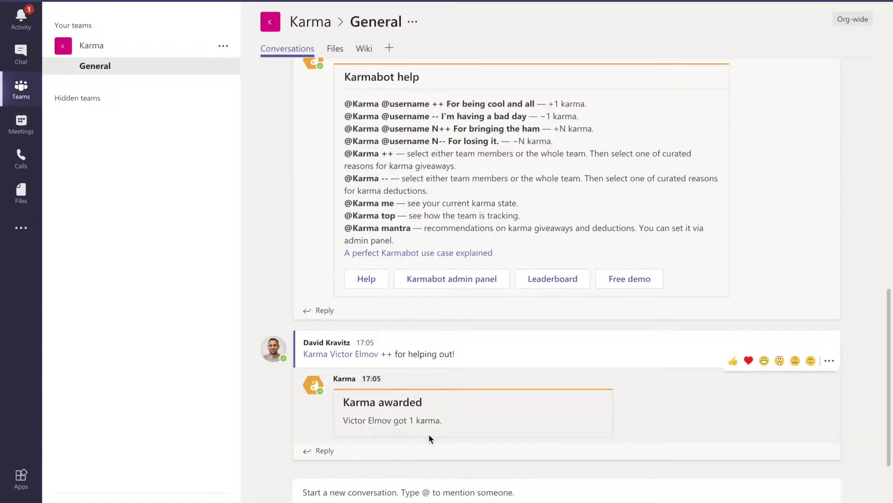
Open the direct chat with the Karma bot and review its karma approval cards, back to Monday's and down to the newest.
click(21, 57)
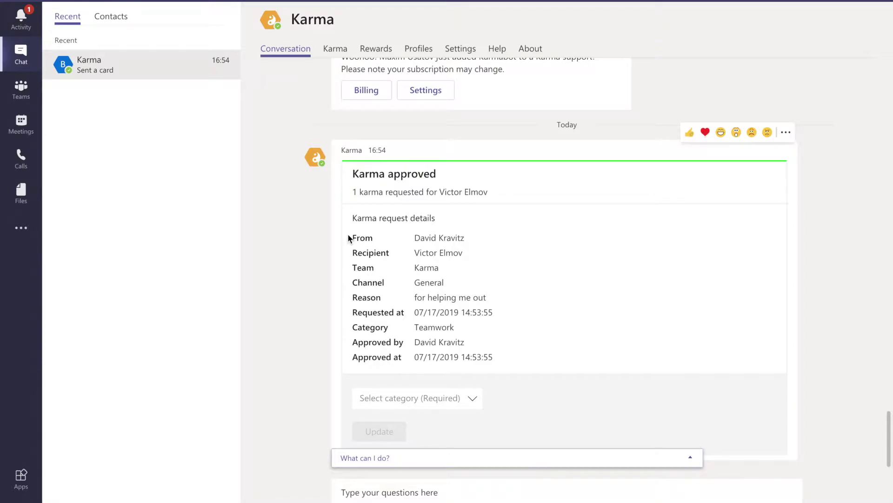
scroll(348, 238, up, 5)
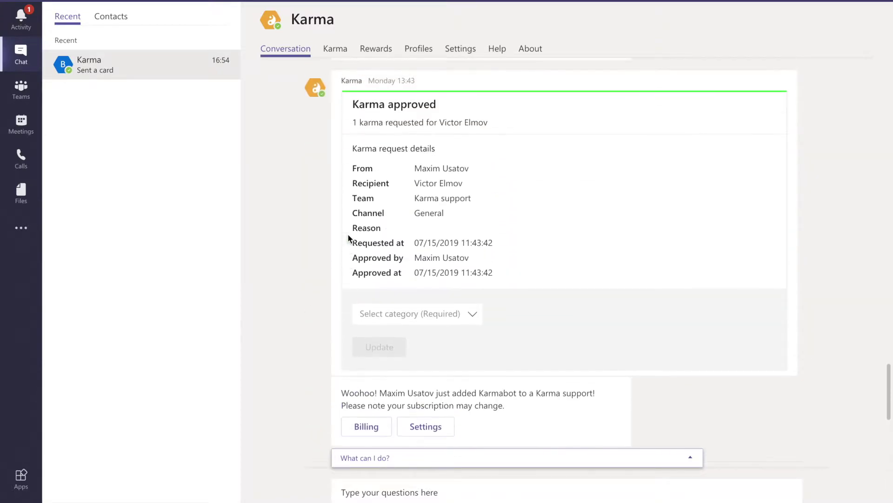
scroll(348, 238, down, 5)
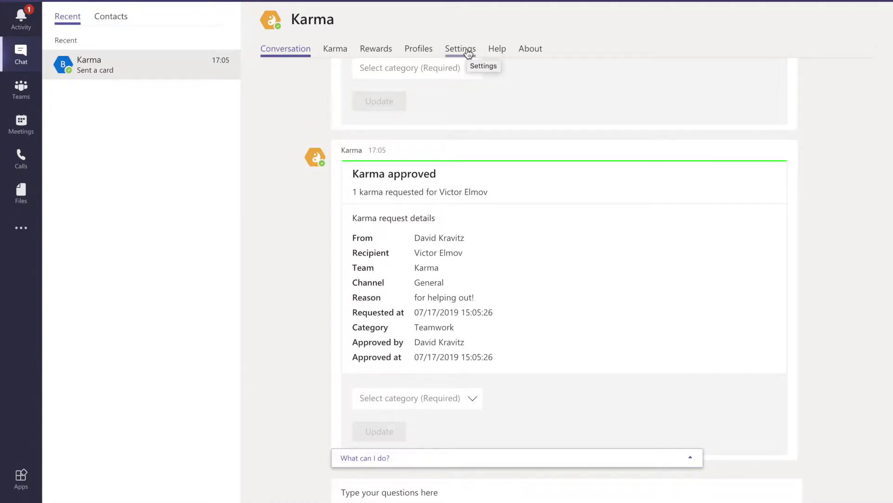
Open the bot's karma leaderboard for the All period and view its karma feed.
click(340, 51)
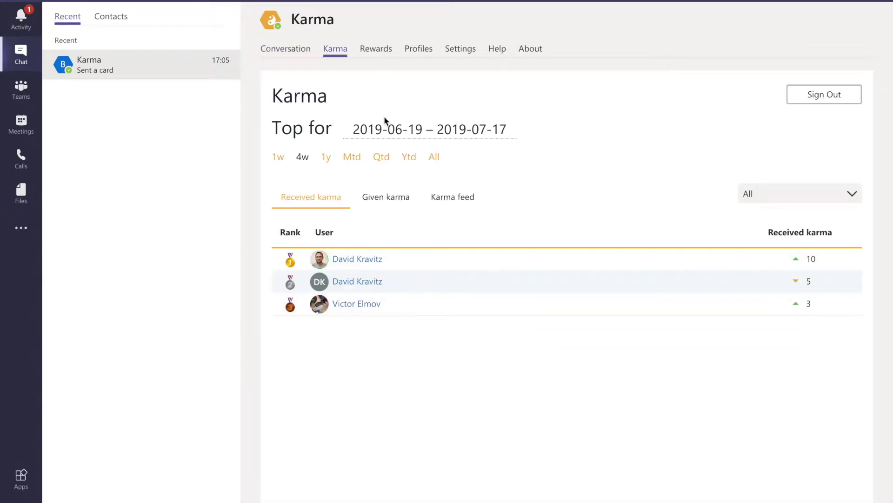
click(433, 157)
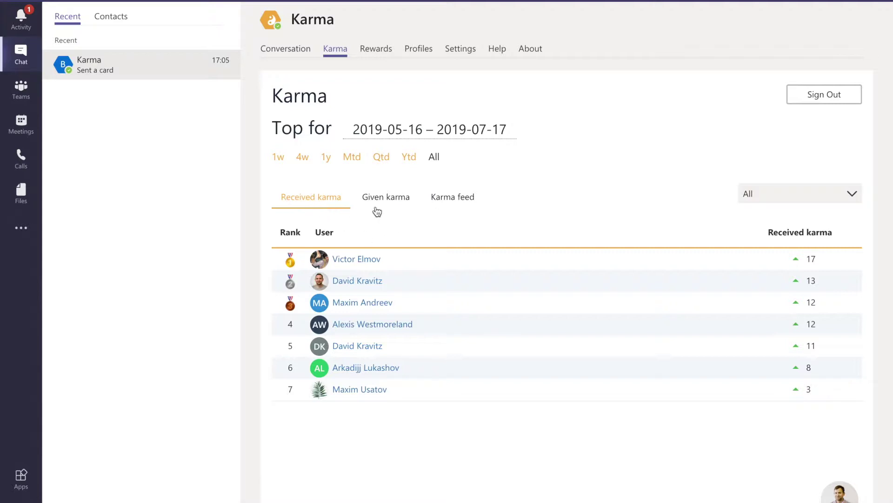
click(468, 207)
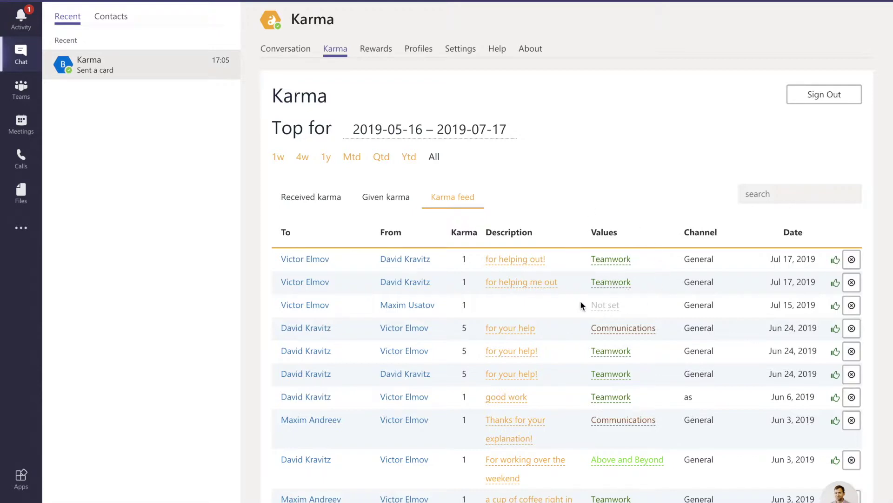
Return to the received karma ranking and filter it by the Goals value, followed by Above and Beyond.
click(308, 199)
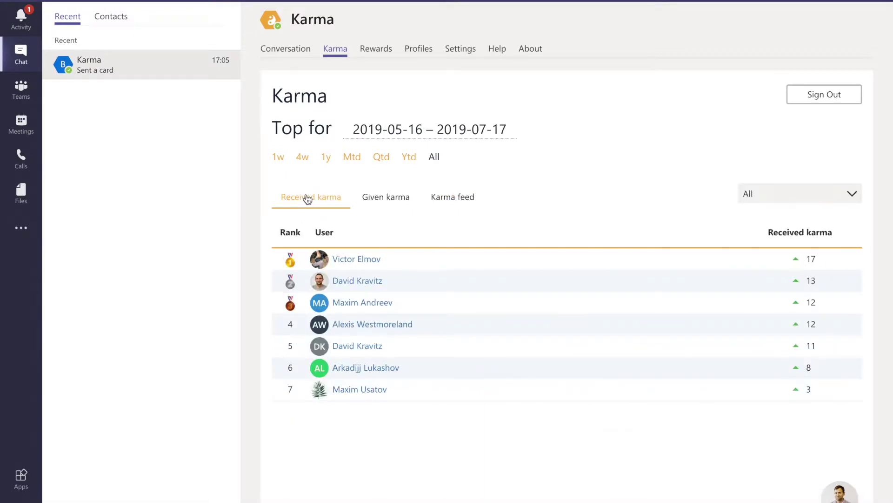
click(837, 202)
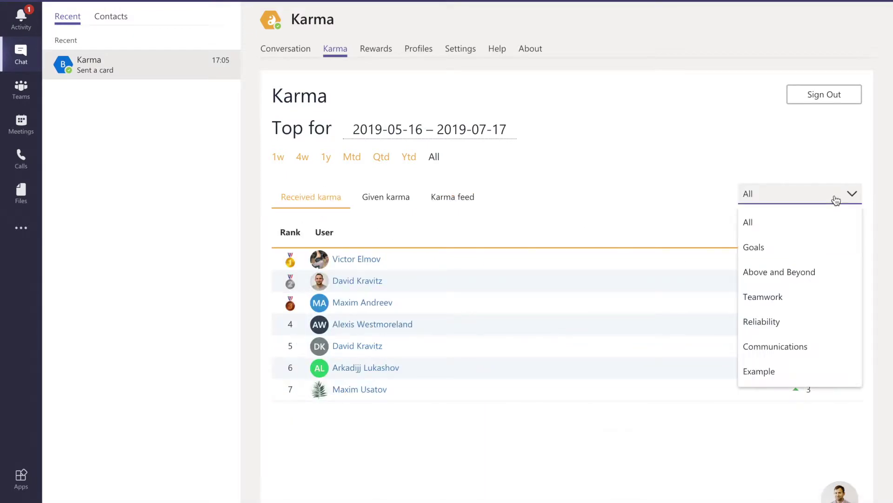
click(808, 248)
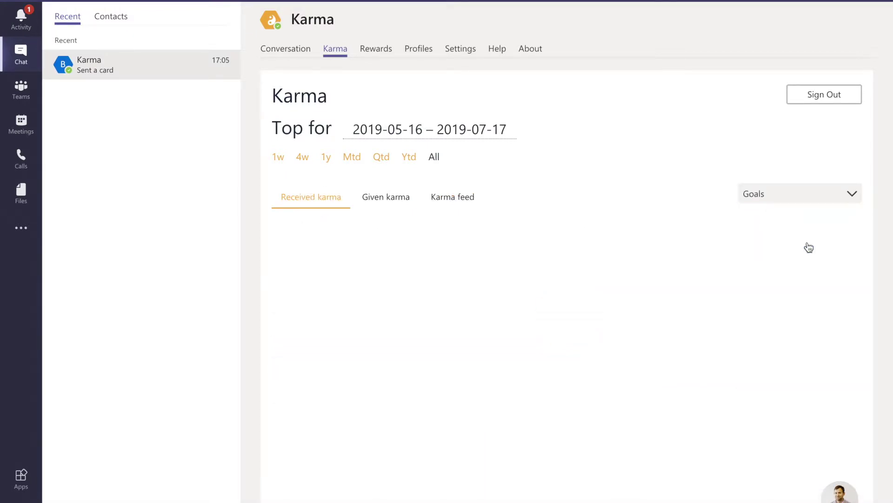
click(814, 199)
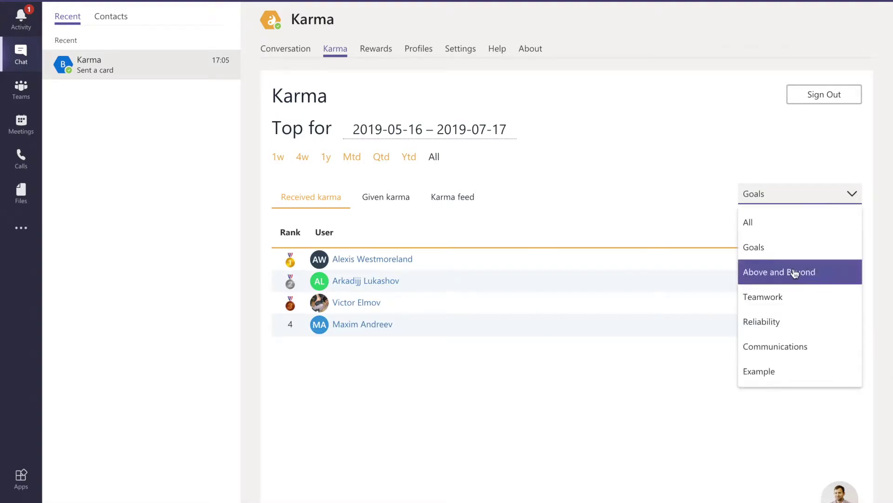
click(793, 273)
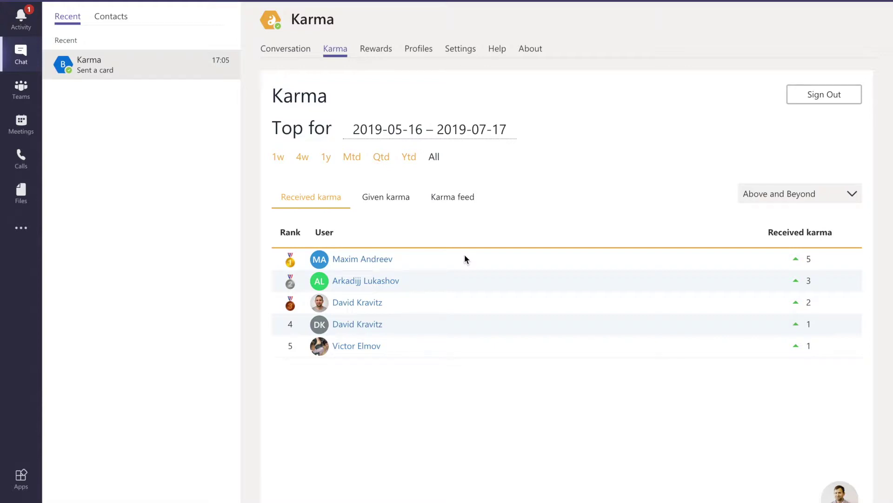
Switch the received karma ranking to Reliability, back to All, and to Reliability again.
click(760, 193)
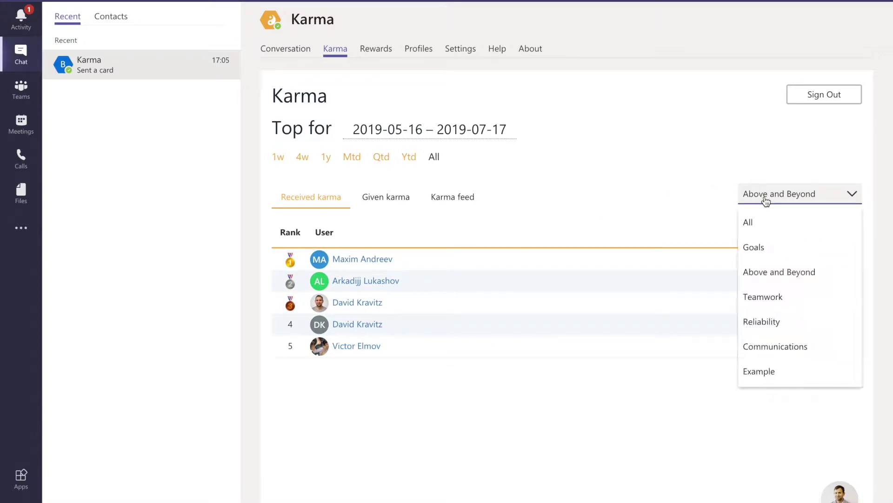
click(774, 320)
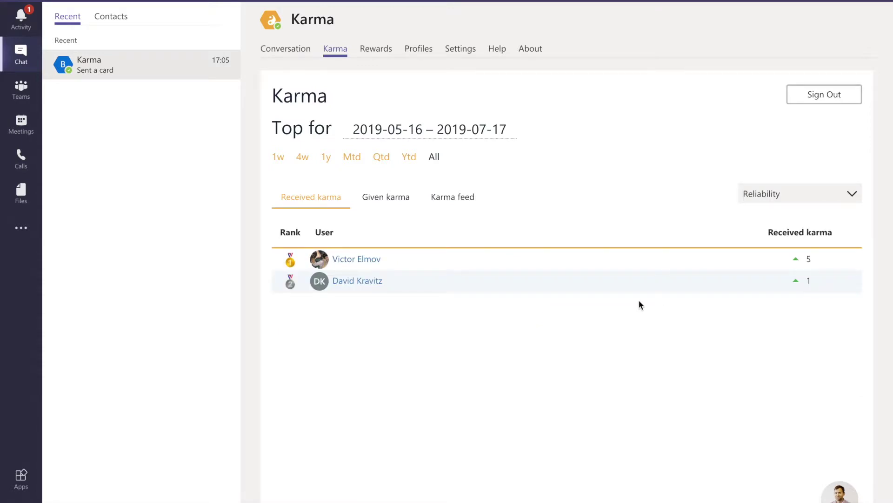
click(800, 200)
click(778, 222)
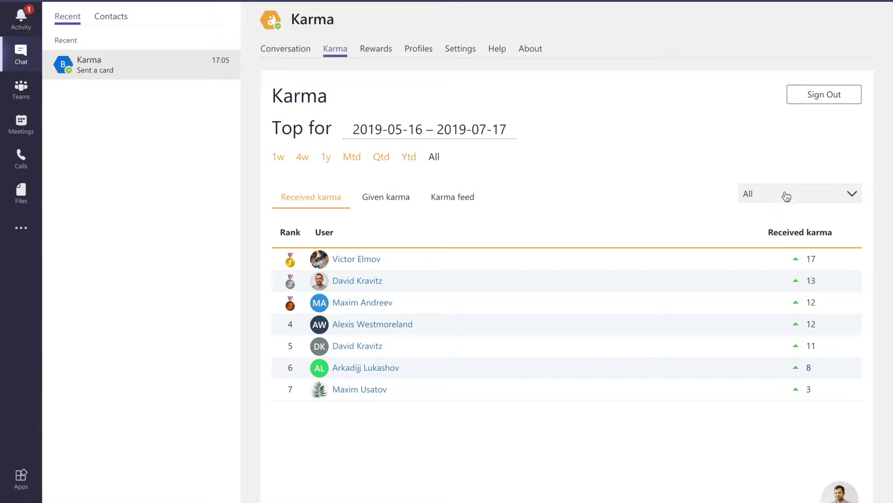
click(786, 196)
click(762, 320)
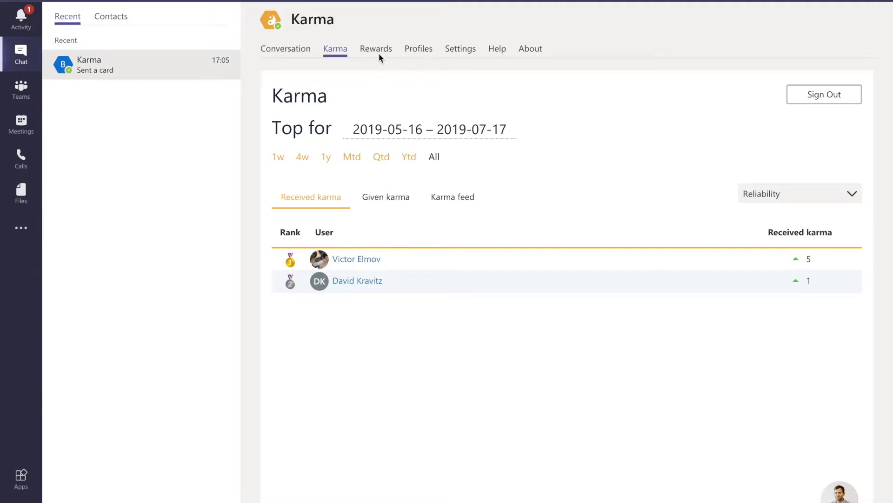
Review the Karma bot's global settings and its list of company values.
click(466, 60)
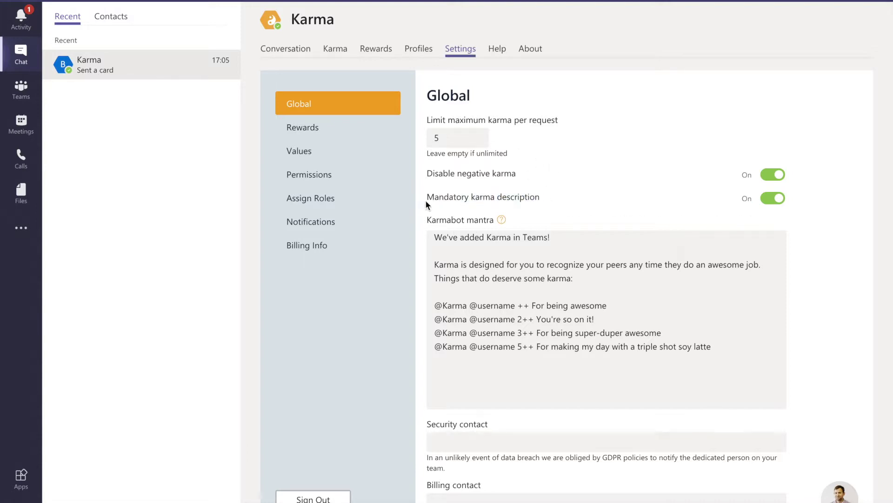
scroll(425, 200, down, 2)
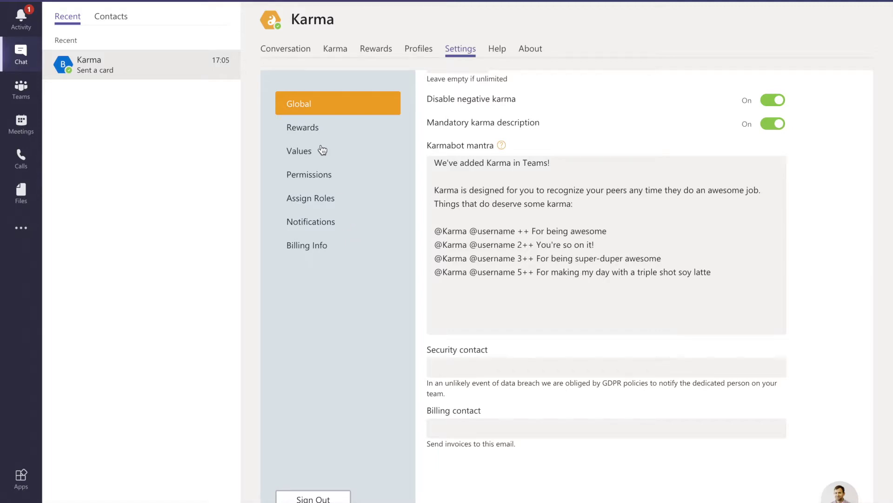
click(303, 152)
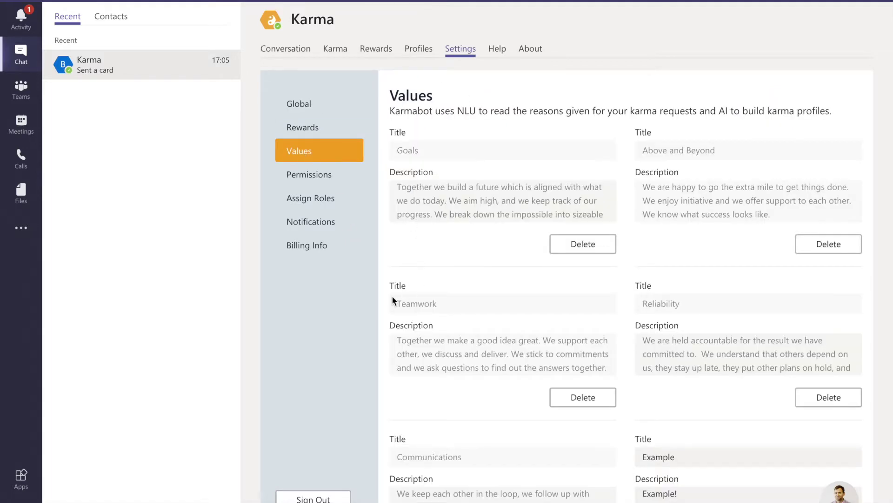
scroll(393, 300, down, 3)
scroll(642, 453, up, 3)
Review the bonus and reward cards in the bot's Rewards settings and open the role assignments.
click(303, 129)
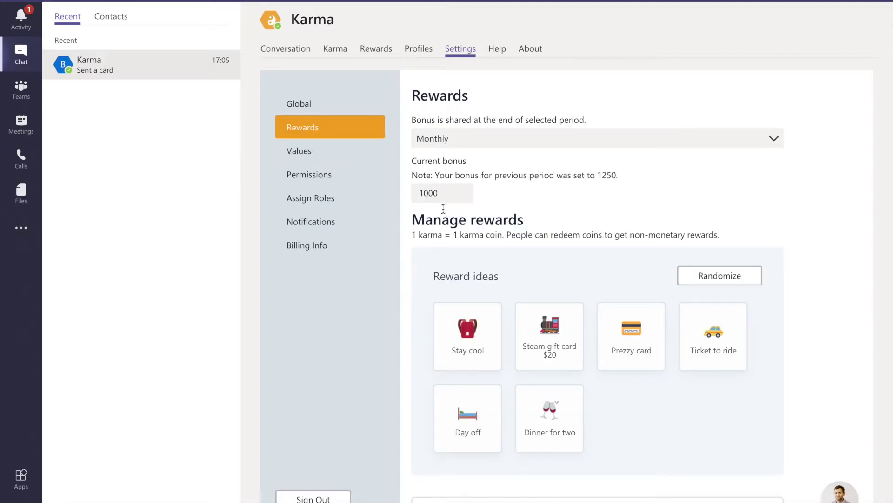
scroll(443, 208, down, 10)
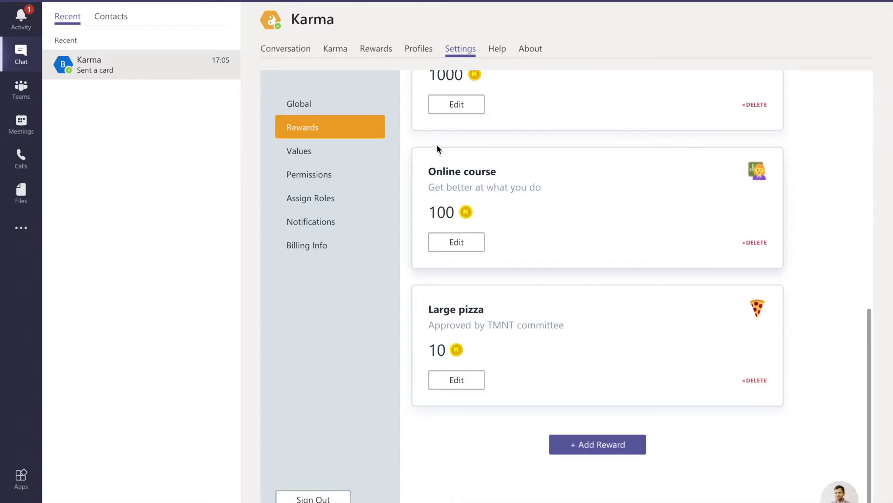
scroll(567, 284, up, 3)
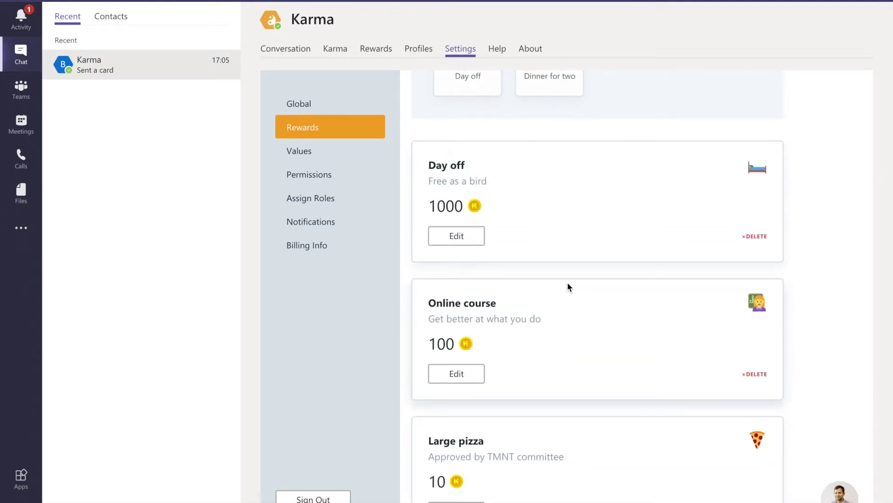
scroll(567, 283, down, 2)
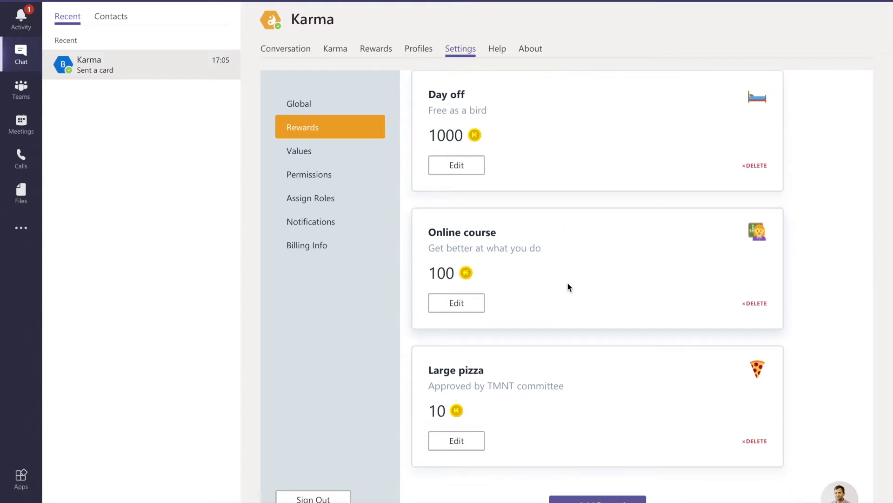
scroll(570, 327, up, 5)
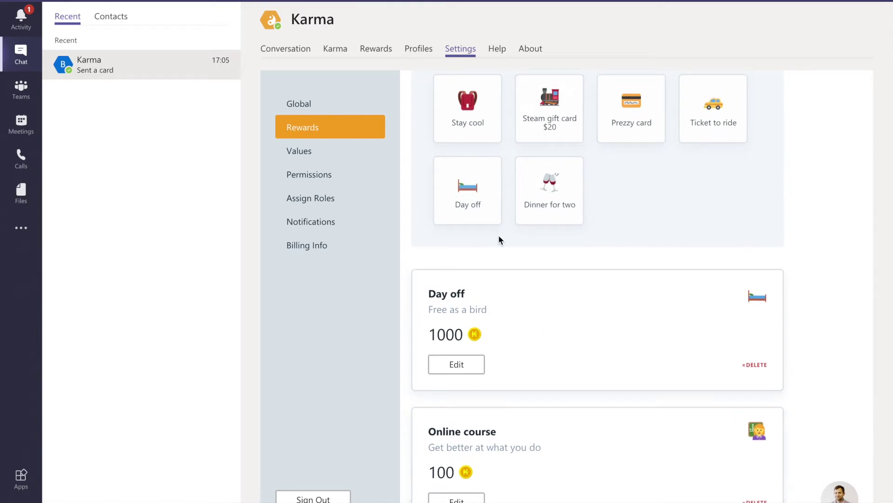
click(319, 203)
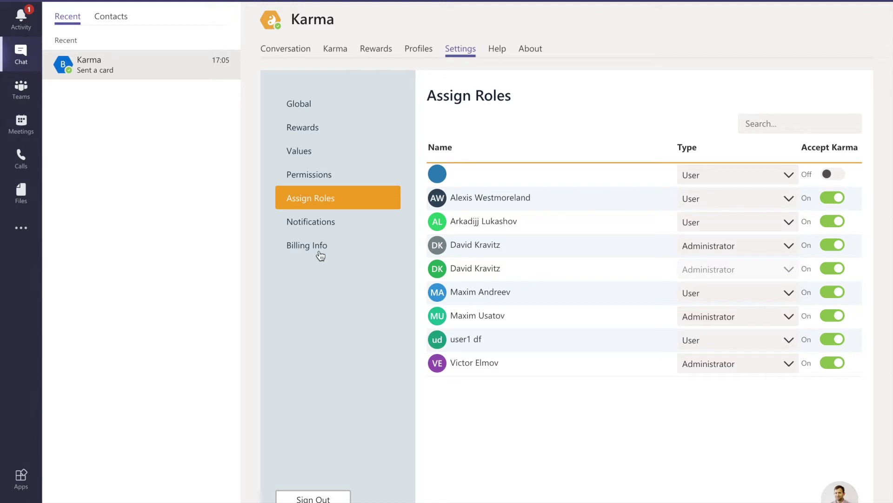
Browse the team's karma profiles and open the one with a portrait photo beside the AW profile.
click(422, 57)
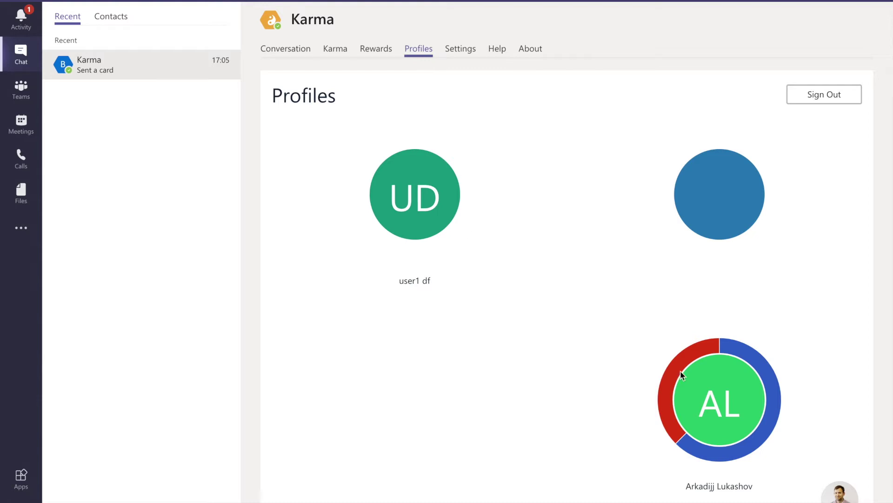
scroll(718, 399, down, 6)
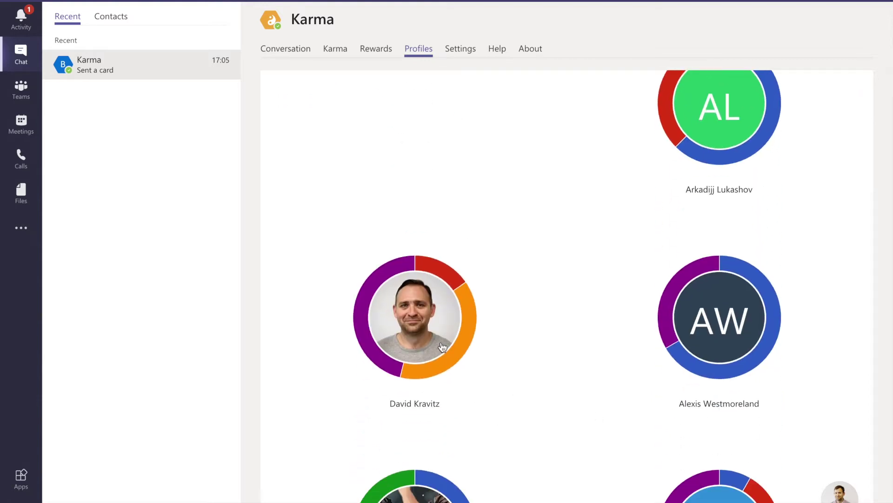
click(441, 333)
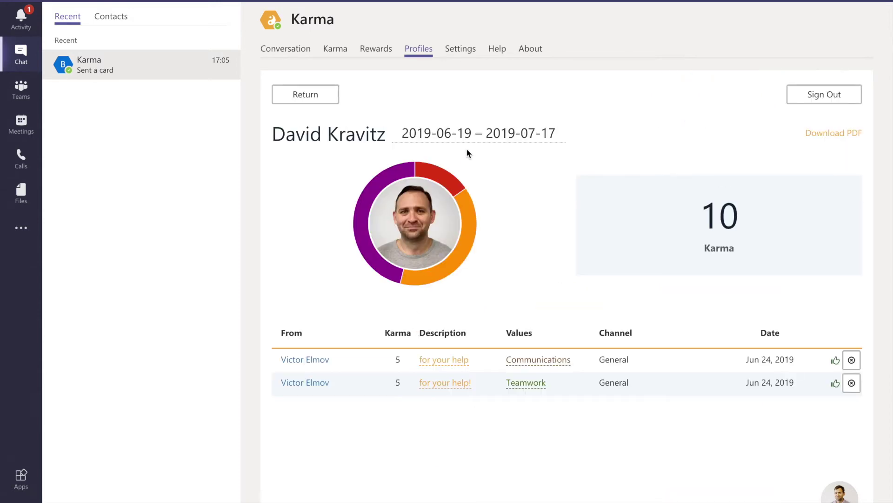
Set the profile's date range to 2019-04-01 – 2019-07-31 and highlight the description of the May 17, 2019 karma entry.
click(461, 133)
click(405, 165)
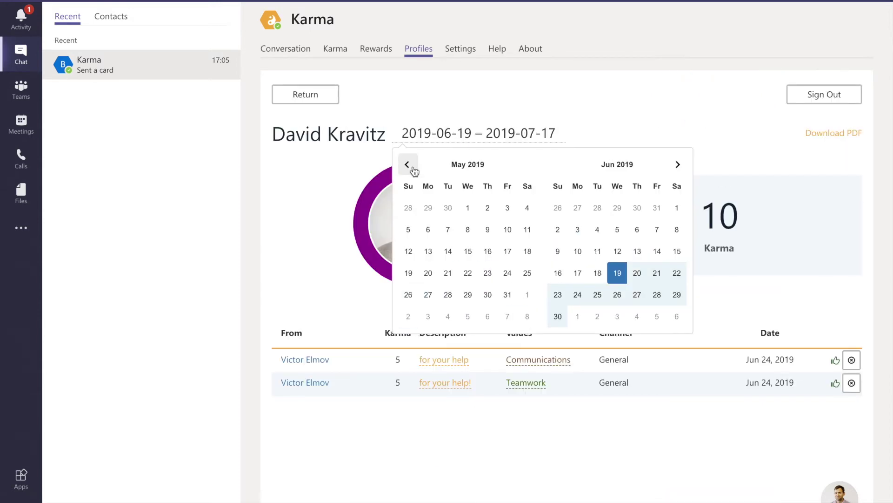
click(405, 165)
click(428, 208)
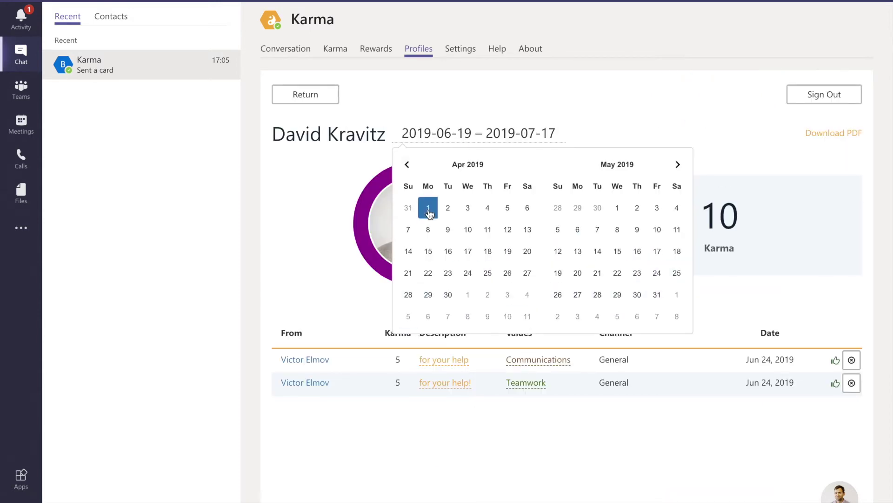
click(678, 164)
click(678, 164)
click(618, 294)
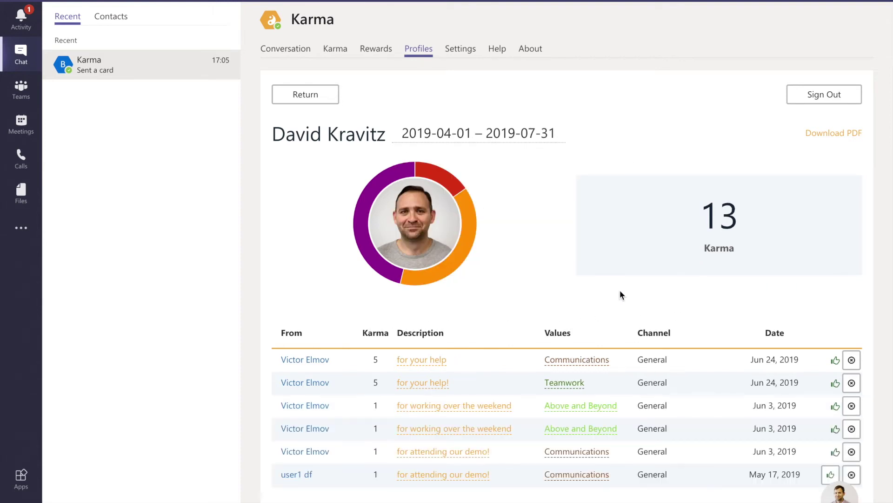
scroll(620, 293, down, 1)
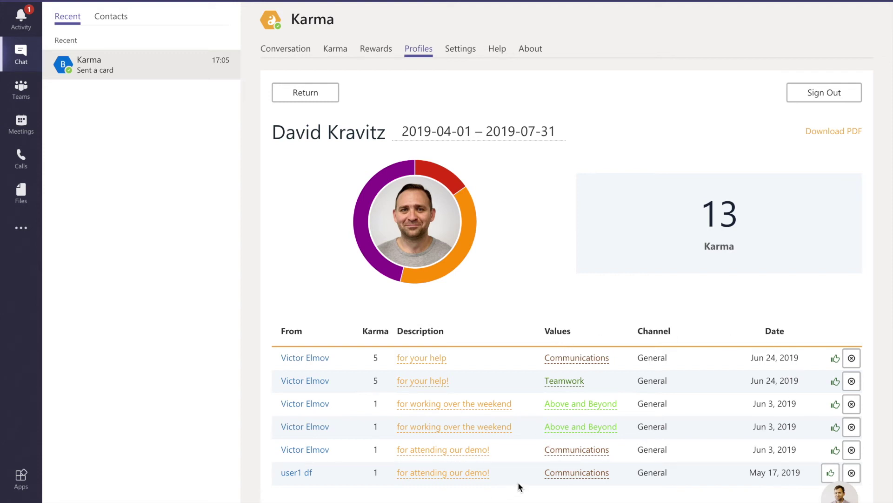
drag(488, 477, 402, 476)
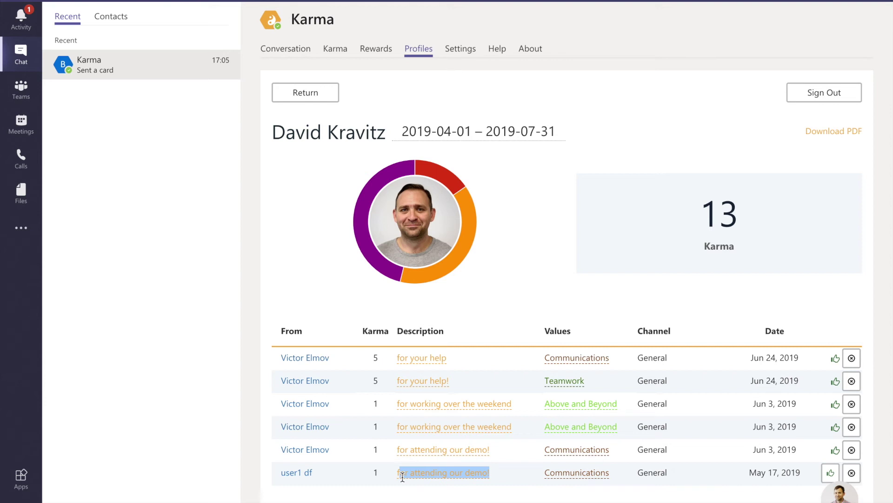